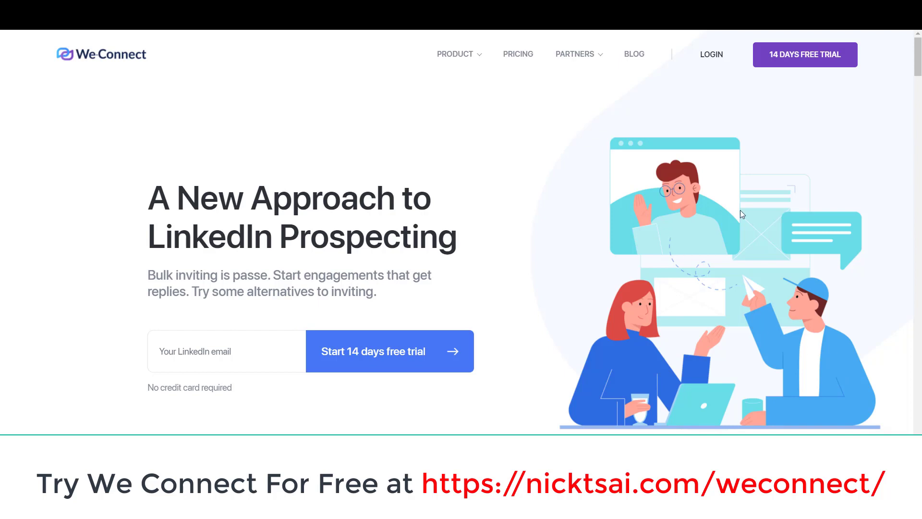
# Look over the home page and pricing, and start the 14-day free trial with the LinkedIn email
pyautogui.moveTo(911, 55); pyautogui.dragTo(912, 319)
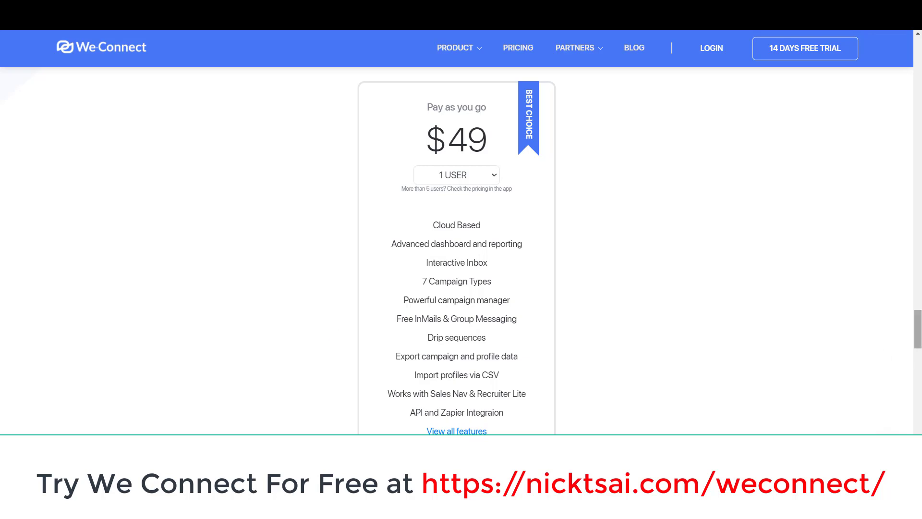
pyautogui.moveTo(916, 322); pyautogui.dragTo(919, 54)
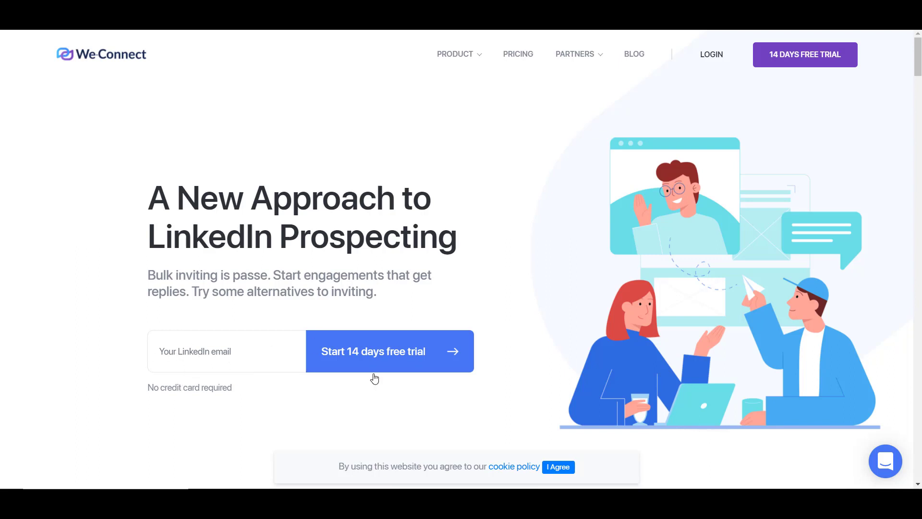
pyautogui.click(230, 352)
pyautogui.click(225, 216)
pyautogui.click(354, 360)
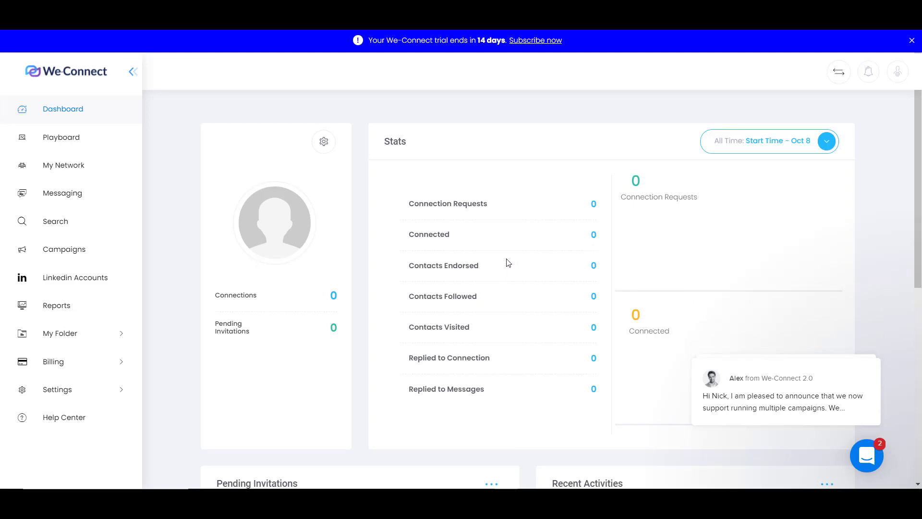
# Open the LinkedIn account management page and start adding a new LinkedIn account
pyautogui.click(74, 277)
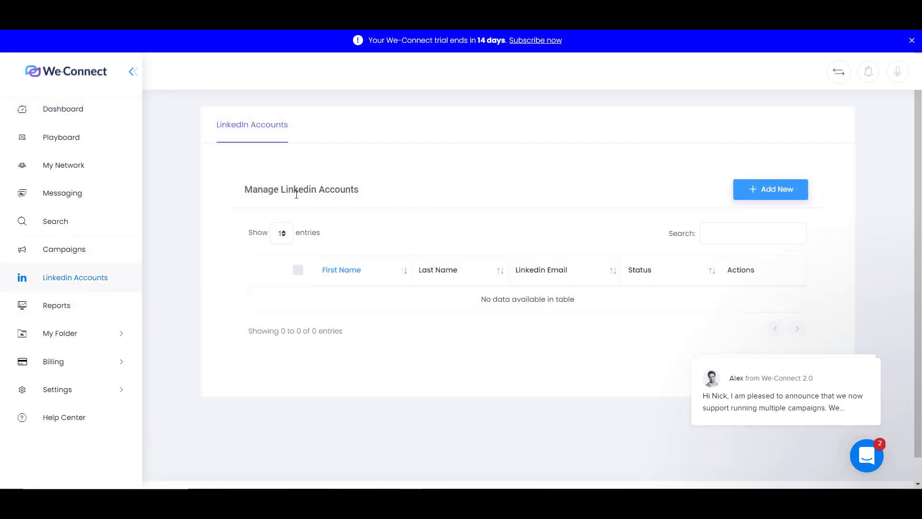
pyautogui.moveTo(728, 332)
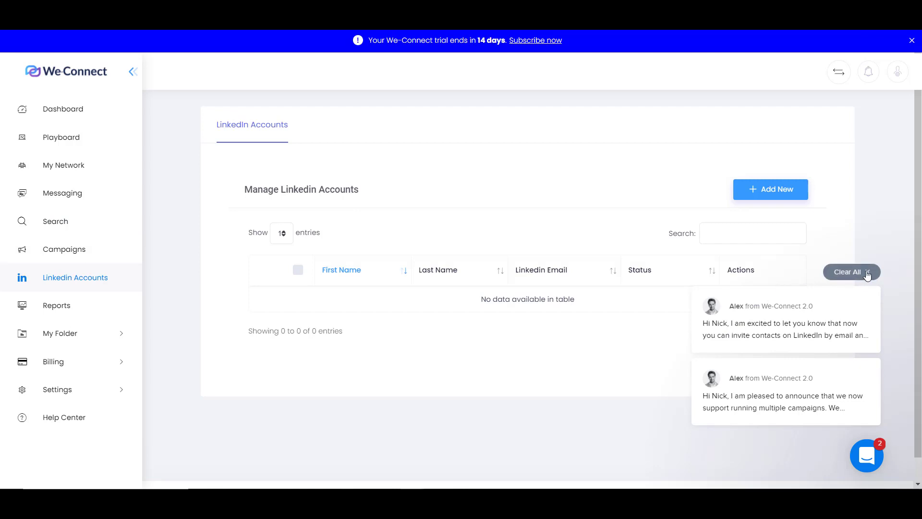
pyautogui.click(765, 195)
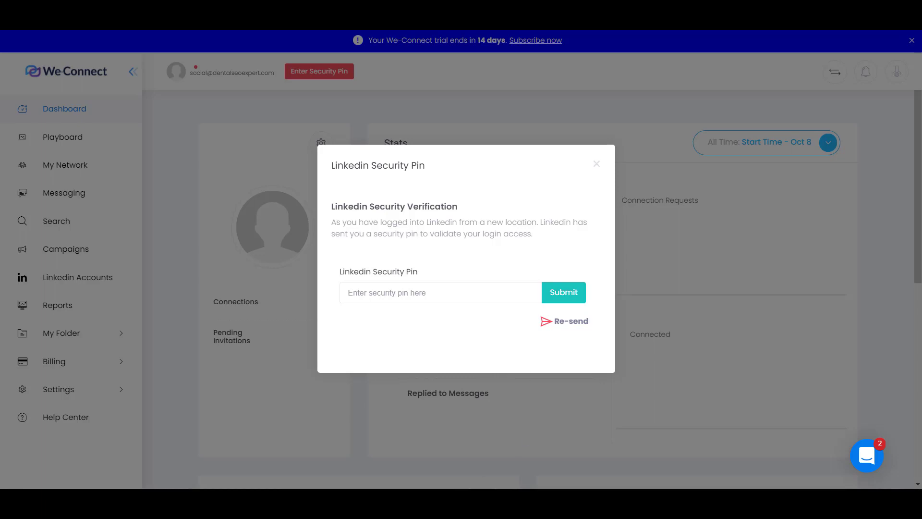
# Copy the verification code from LinkedIn's email in Roundcube and submit it as the LinkedIn security pin in We-Connect
pyautogui.click(382, 476)
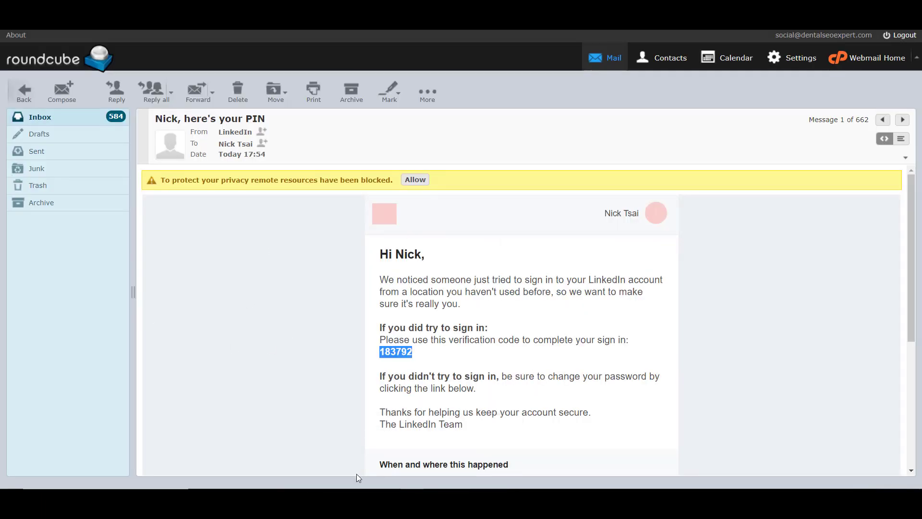
pyautogui.moveTo(412, 349); pyautogui.dragTo(383, 351)
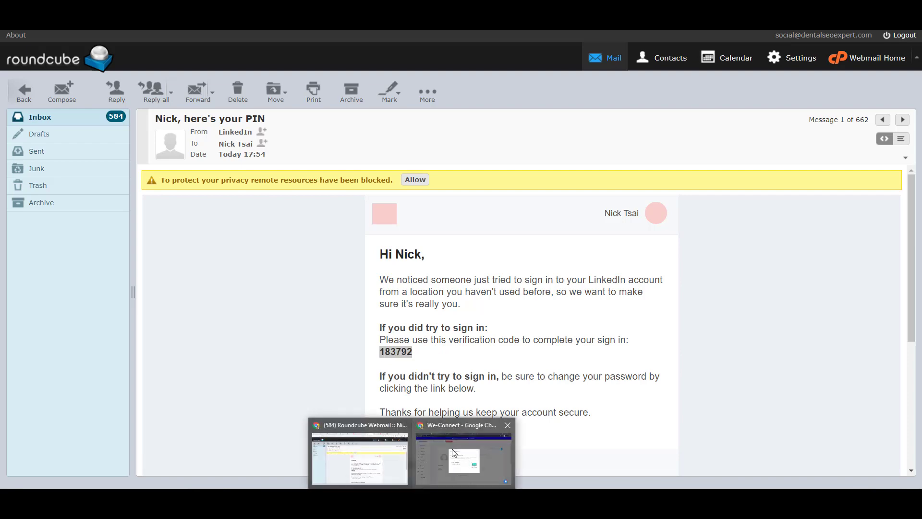
pyautogui.click(461, 464)
pyautogui.click(490, 291)
pyautogui.hotkey('ctrl', 'v')
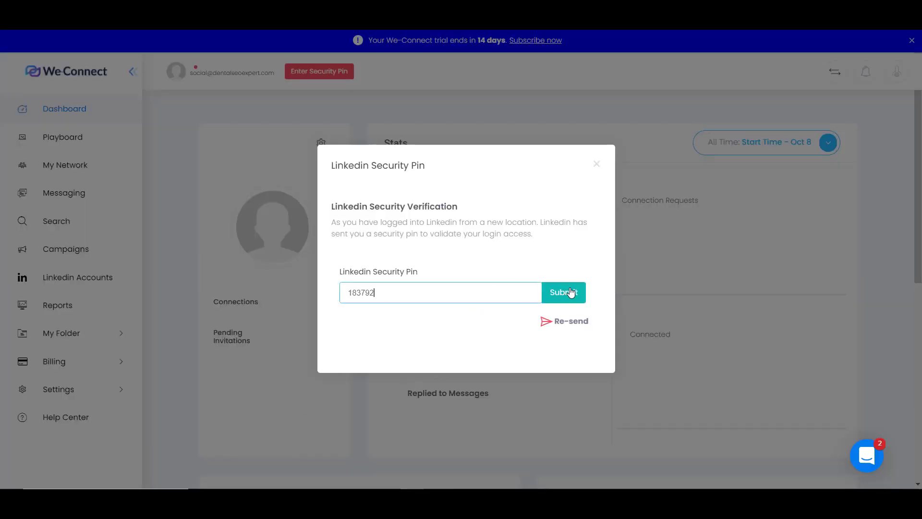
pyautogui.click(572, 293)
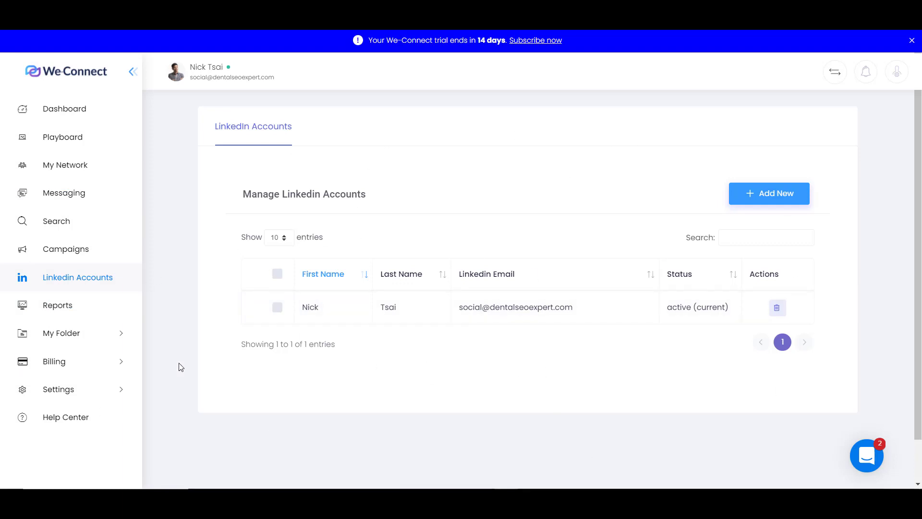
# Look through the options available under Settings and Billing
pyautogui.click(102, 387)
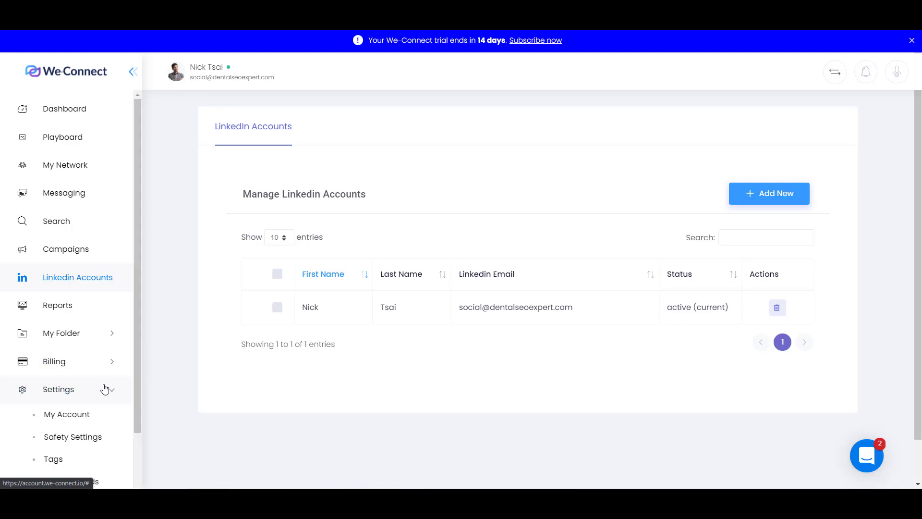
pyautogui.scroll(-1, 120, 377)
pyautogui.scroll(-1, 120, 378)
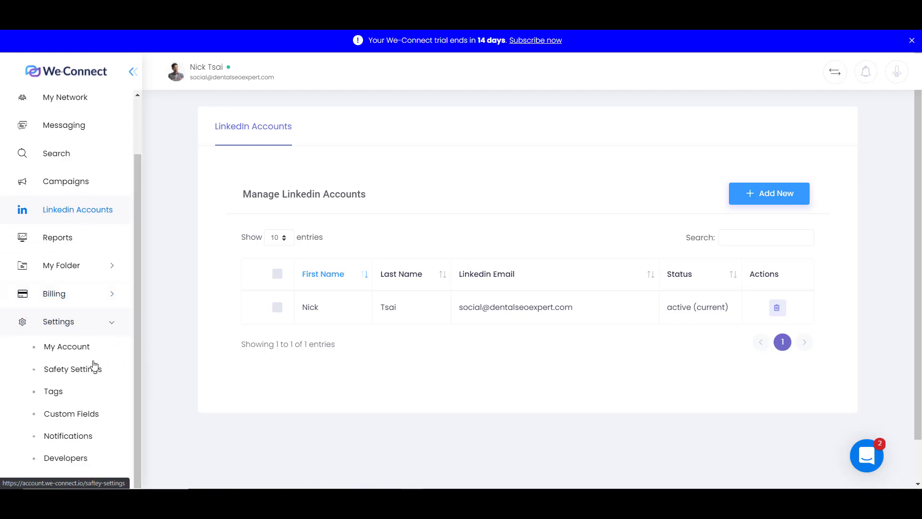
pyautogui.click(100, 304)
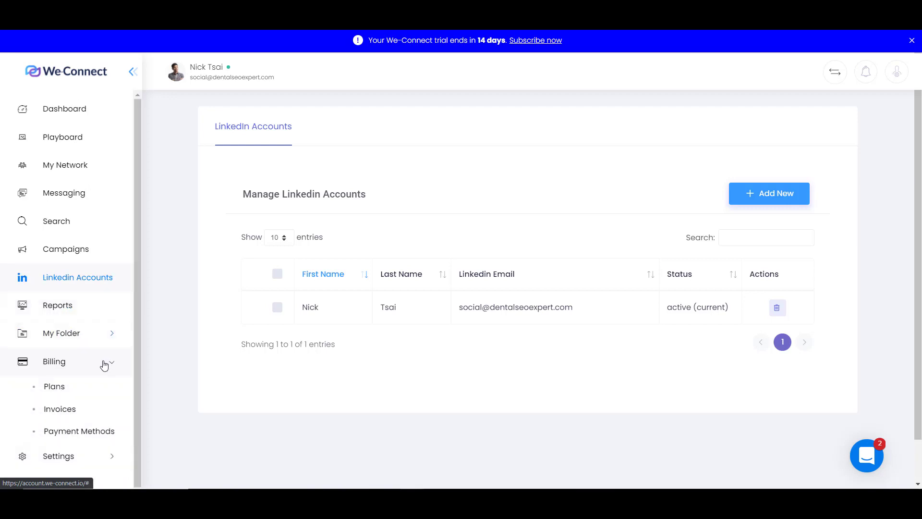
pyautogui.click(97, 387)
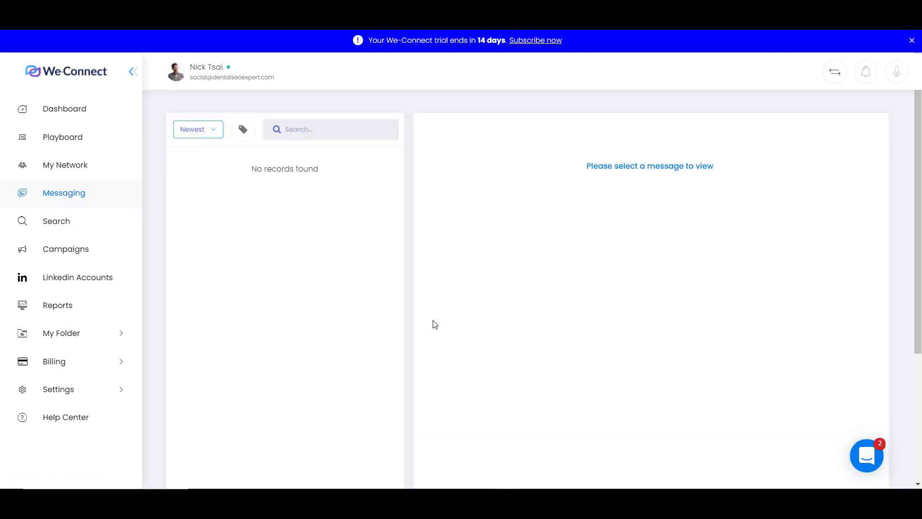
# Look through the Campaigns, My Network, Playboard and Dashboard pages, ending on the Search page
pyautogui.click(73, 257)
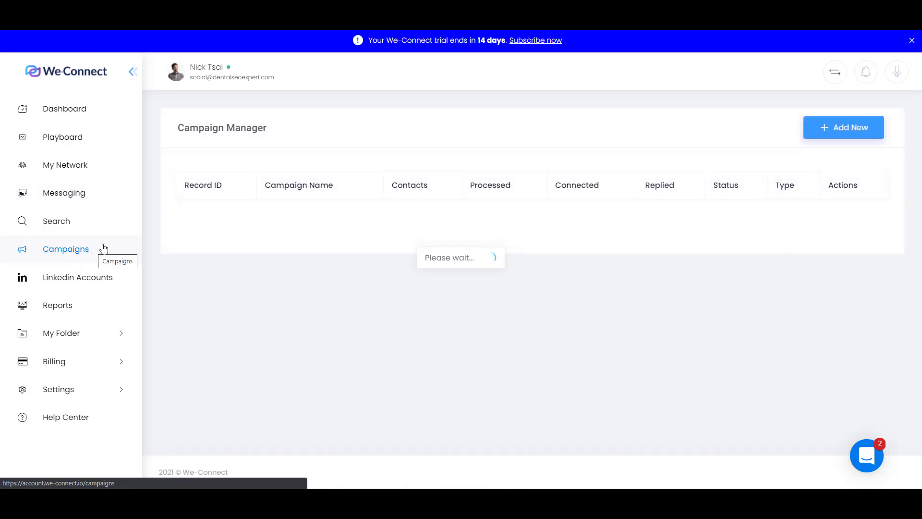
pyautogui.click(98, 168)
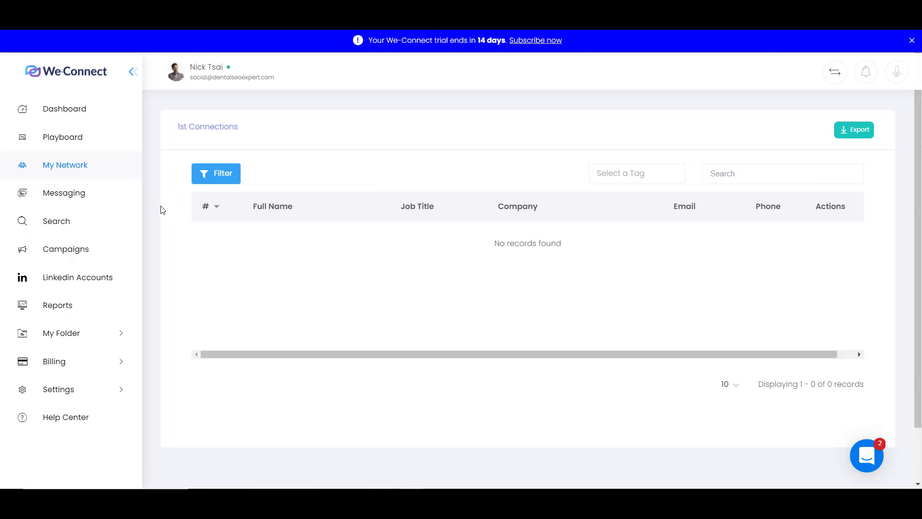
pyautogui.click(83, 139)
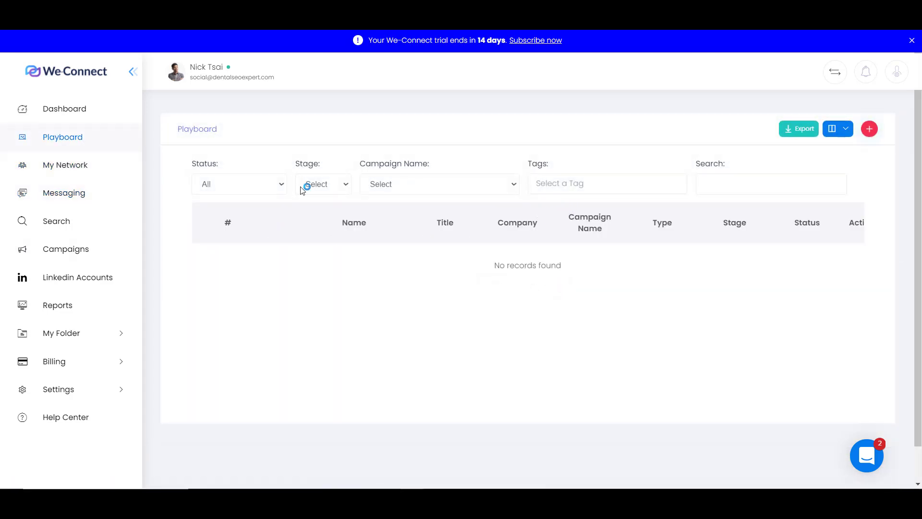
pyautogui.click(102, 121)
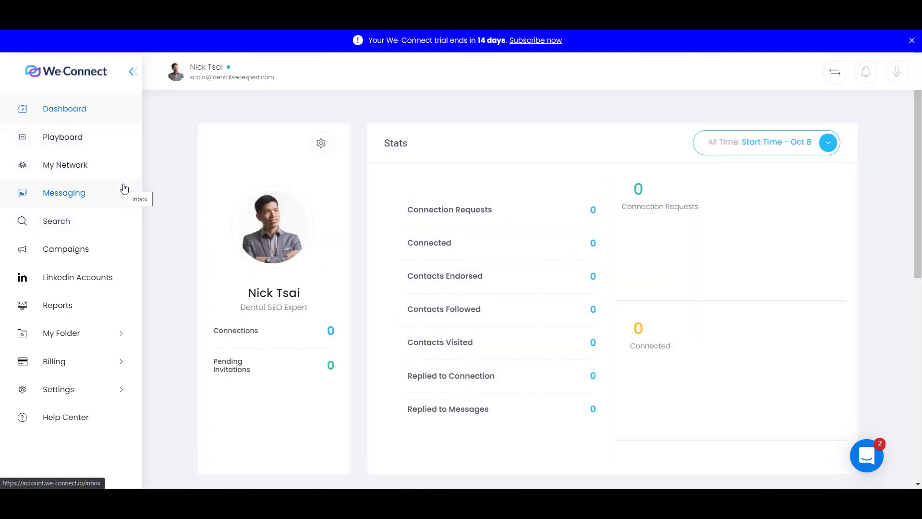
pyautogui.click(66, 249)
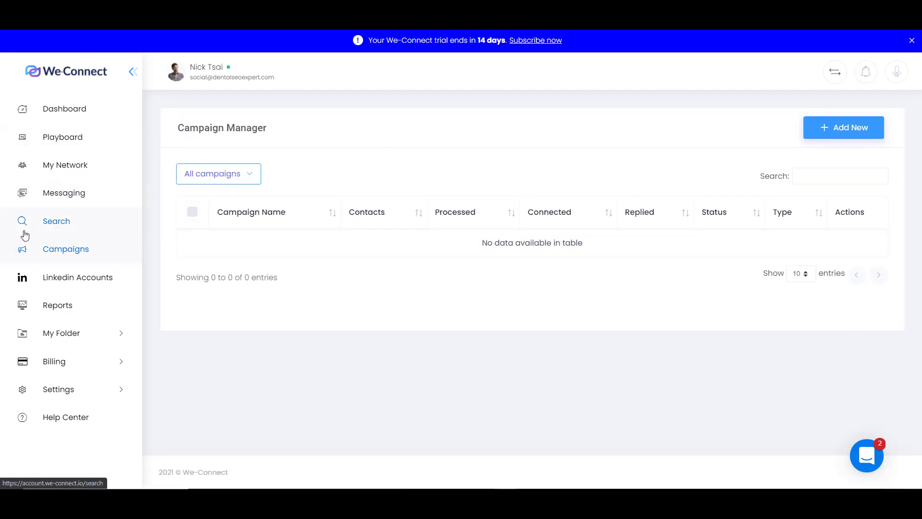
pyautogui.click(68, 217)
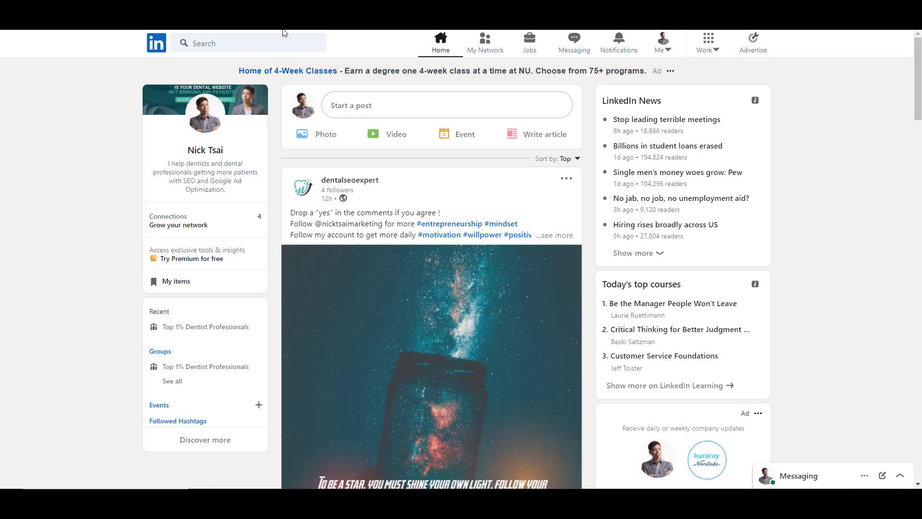
# Switch to LinkedIn and search for "dentist"
pyautogui.click(268, 42)
pyautogui.write('dentist')
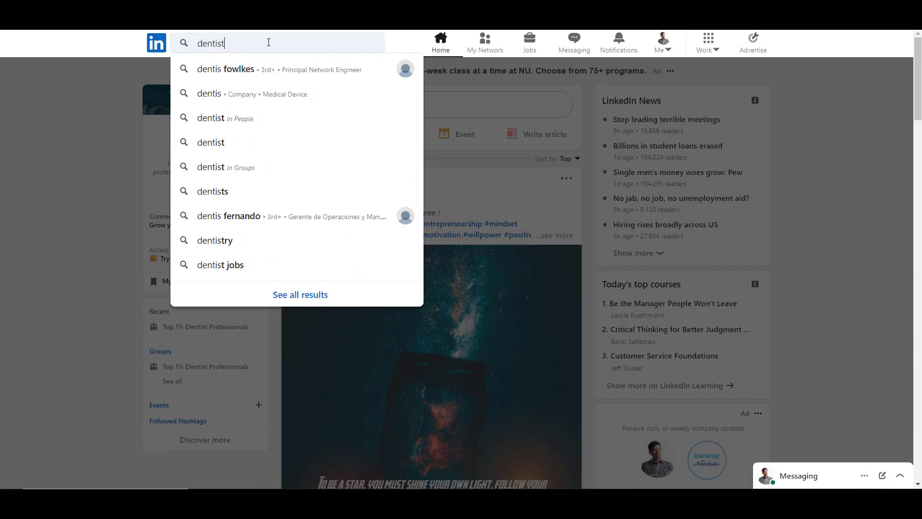
pyautogui.press('Return')
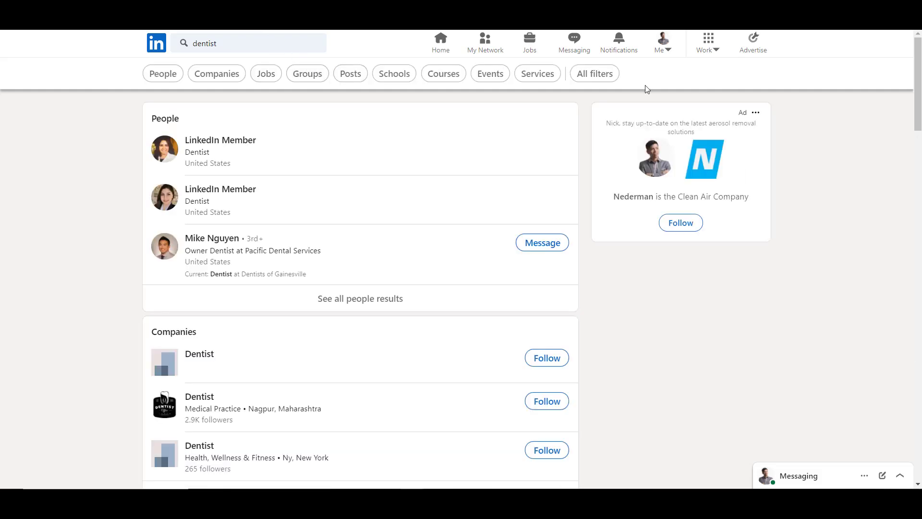
# Filter the people results by United States location and by 1st, 2nd and 3rd+ connections
pyautogui.click(576, 74)
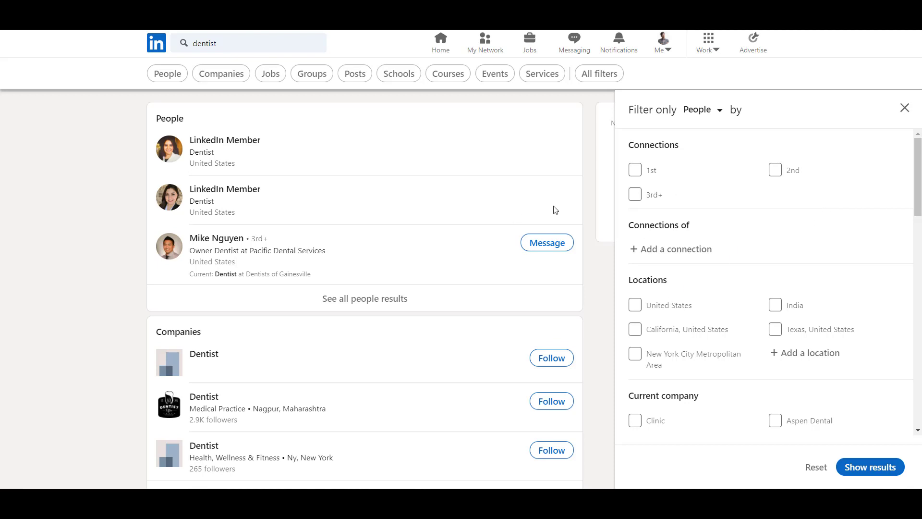
pyautogui.click(638, 305)
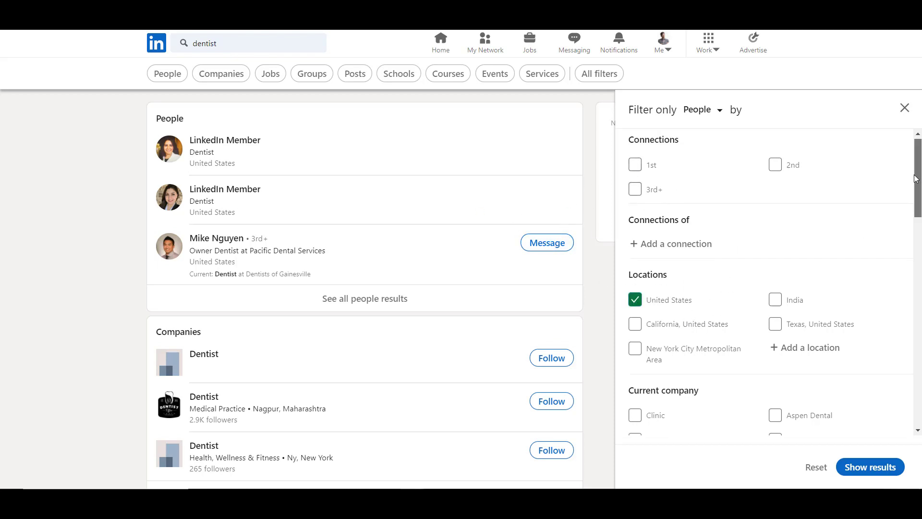
pyautogui.click(637, 172)
pyautogui.click(638, 194)
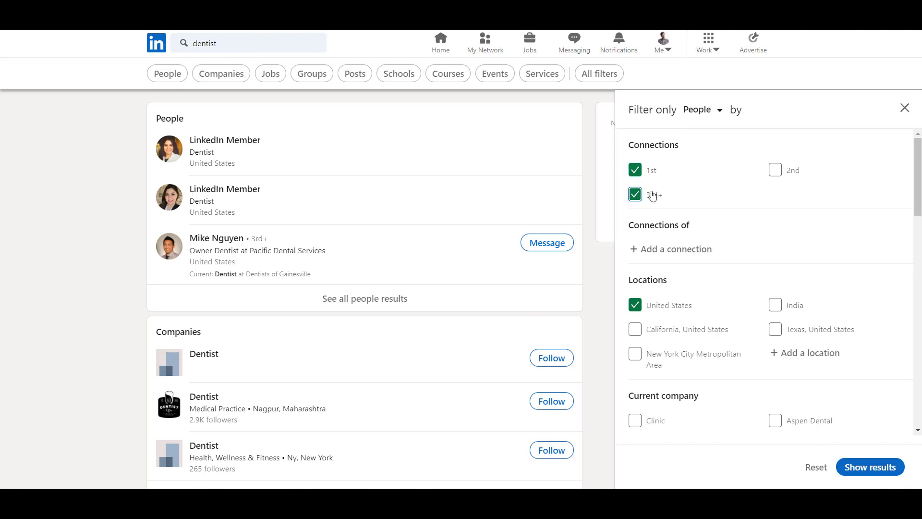
pyautogui.click(775, 171)
# Add the English profile language and the title "owner" to the people filters and show the results
pyautogui.moveTo(919, 191); pyautogui.dragTo(875, 145)
pyautogui.click(635, 293)
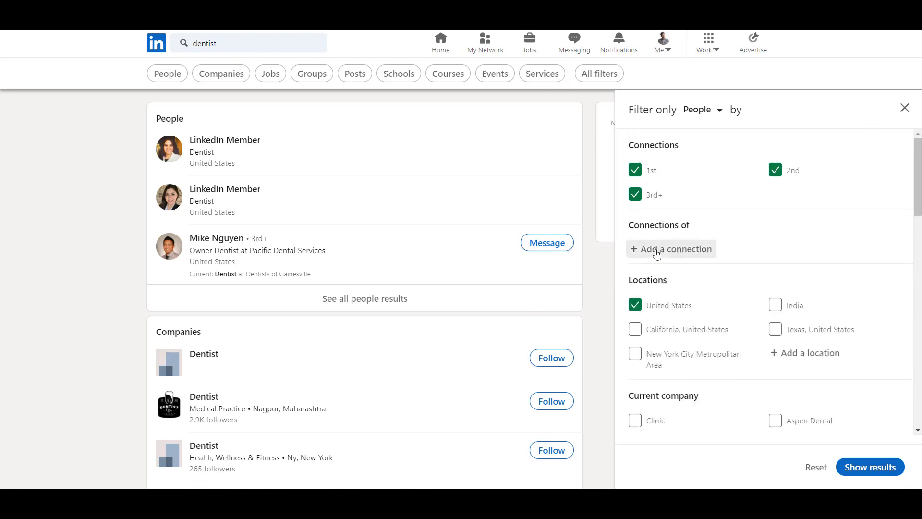
pyautogui.click(853, 462)
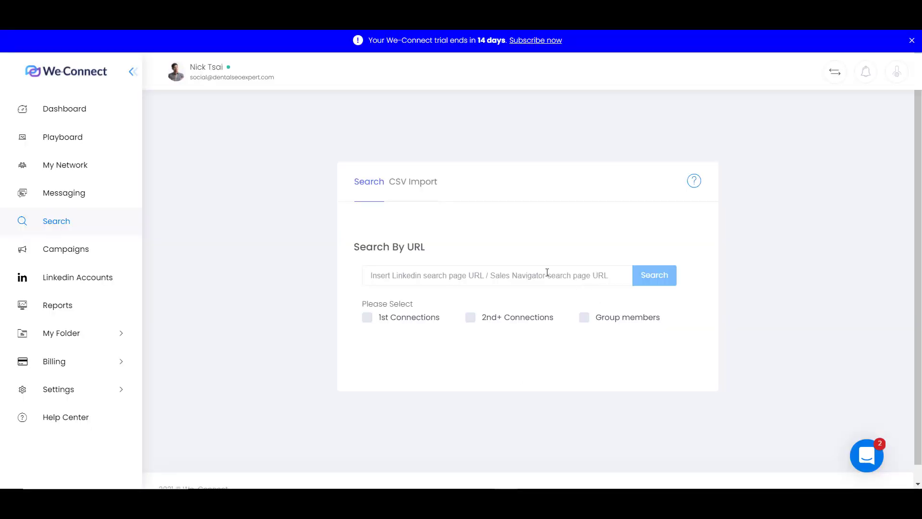
# In We-Connect, paste the LinkedIn people search URL as the search source and check the CSV import alternative
pyautogui.click(546, 272)
pyautogui.hotkey('ctrl', 'v')
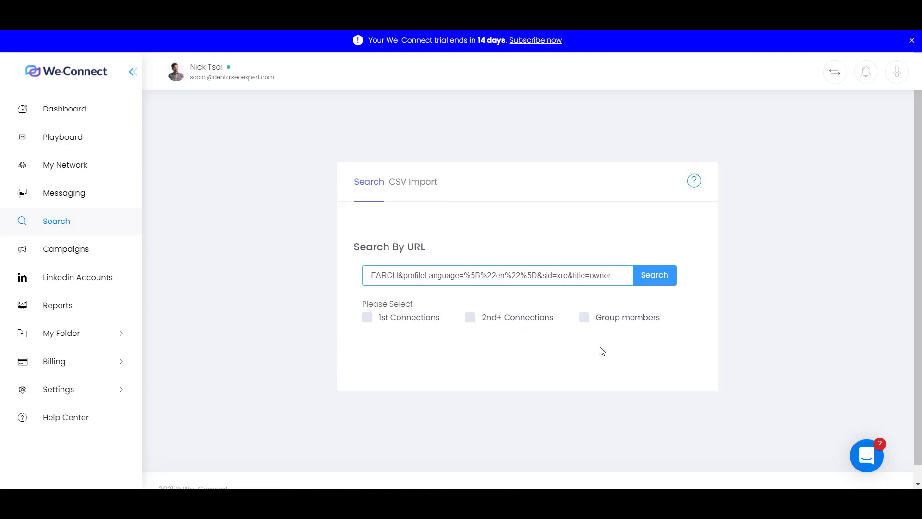
pyautogui.click(417, 184)
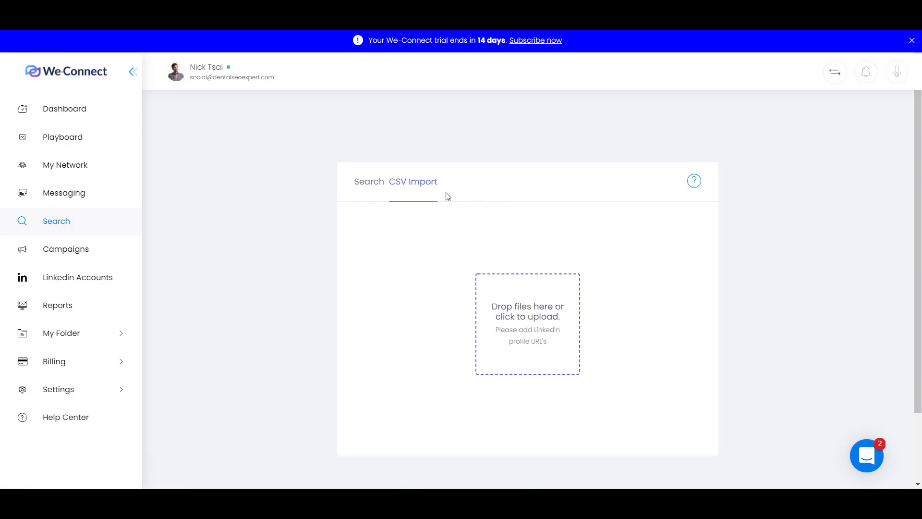
pyautogui.click(365, 190)
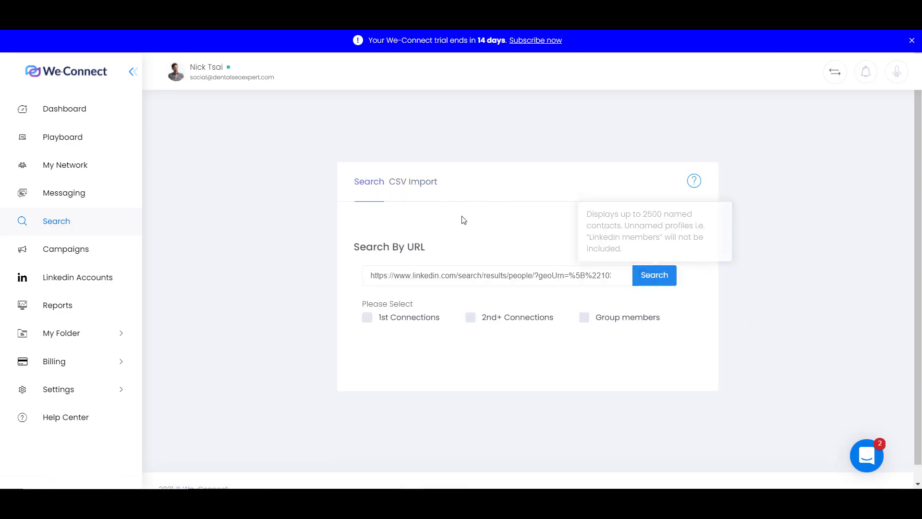
# Toggle the 1st Connections, 2nd+ Connections and Group members options to set the connection type, and run the URL search
pyautogui.click(667, 275)
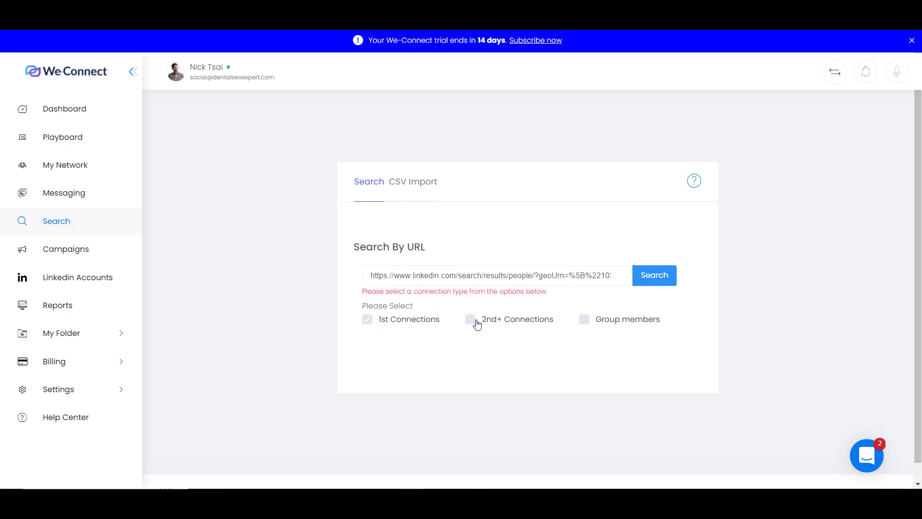
pyautogui.tripleClick(528, 325)
pyautogui.click(471, 320)
pyautogui.click(584, 321)
pyautogui.click(368, 320)
pyautogui.click(667, 275)
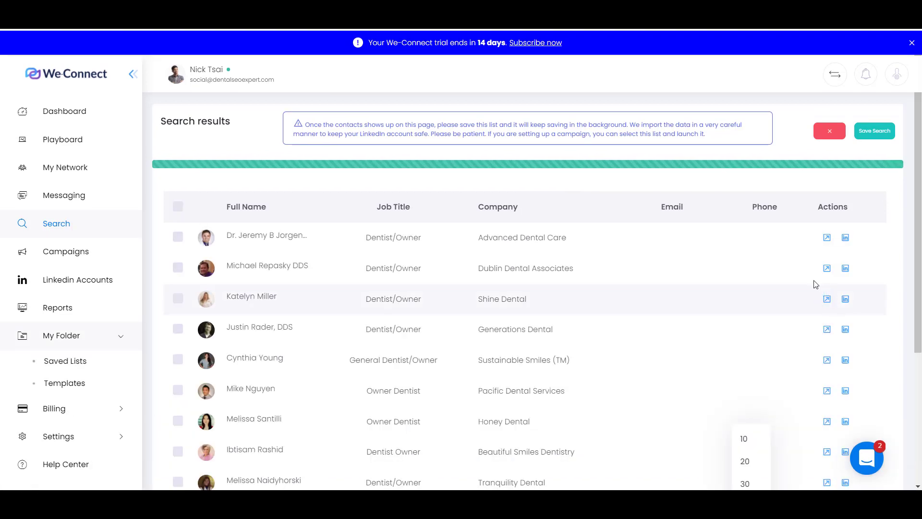
# Save the search results as a list named "dentist owner 2ed" and view the saved lists
pyautogui.click(879, 134)
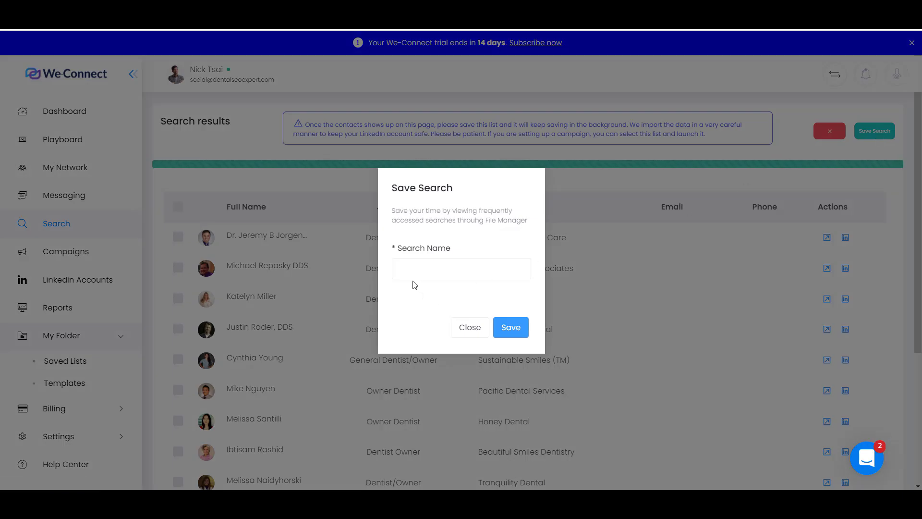
pyautogui.click(412, 277)
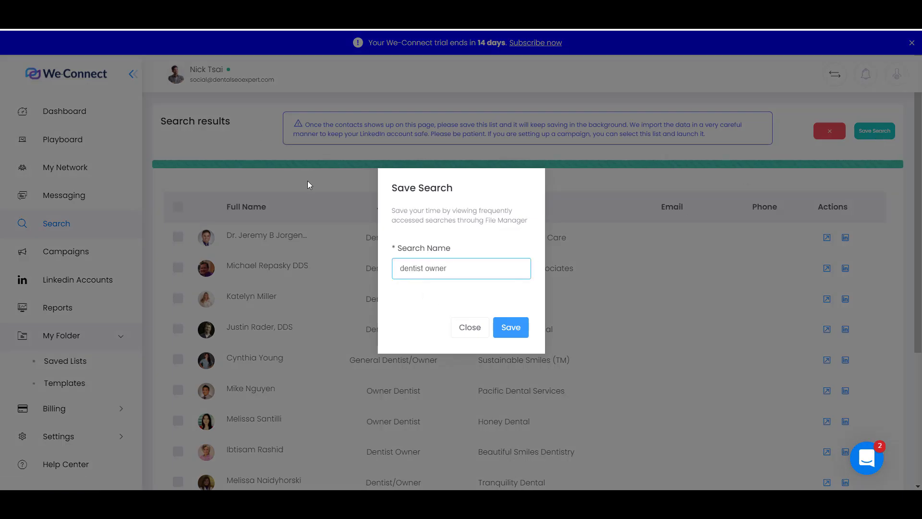
pyautogui.write('dentist owner 2ed')
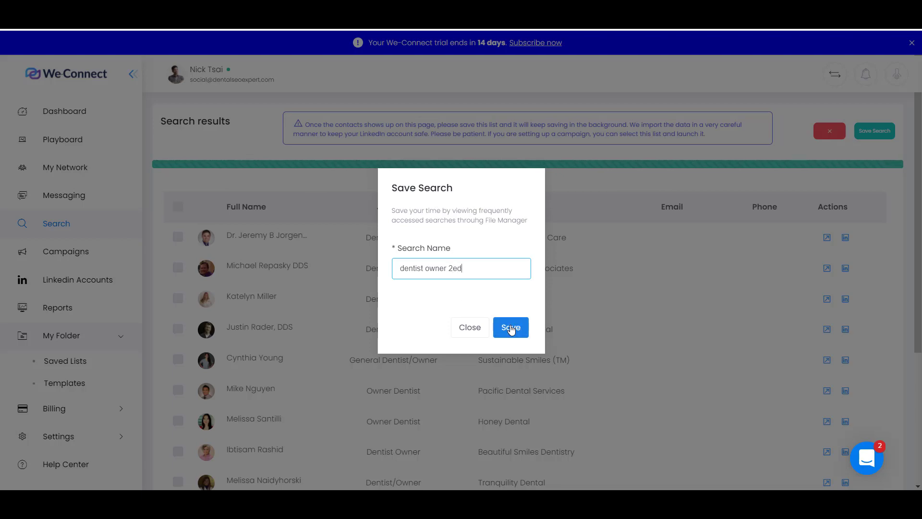
pyautogui.click(512, 328)
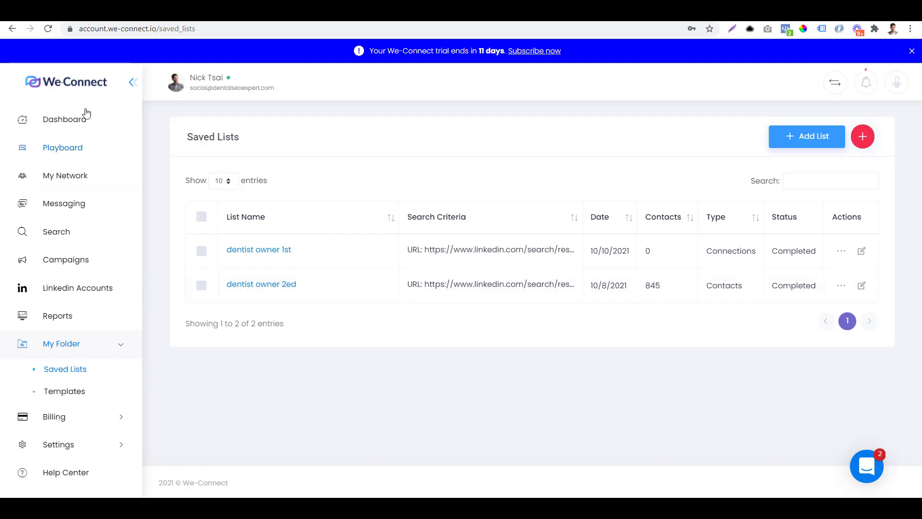
pyautogui.click(56, 368)
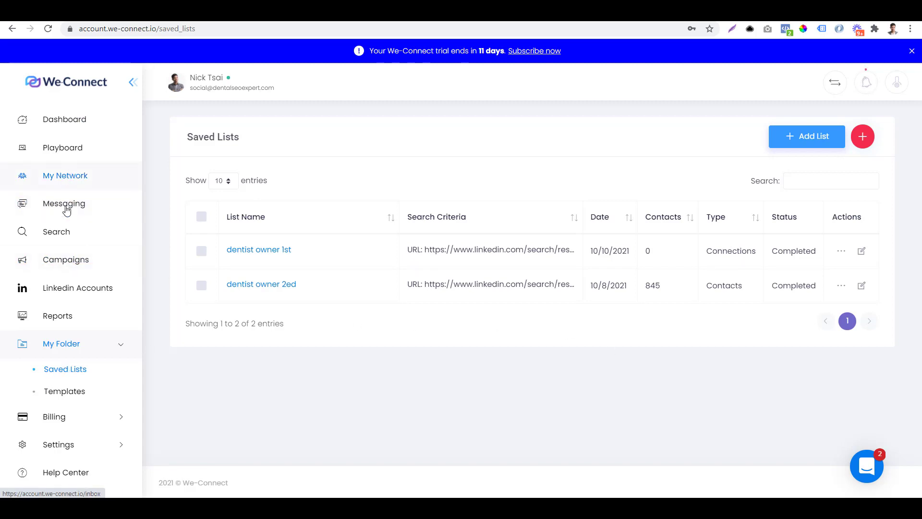
# Start a new campaign and name it "outreach"
pyautogui.click(70, 261)
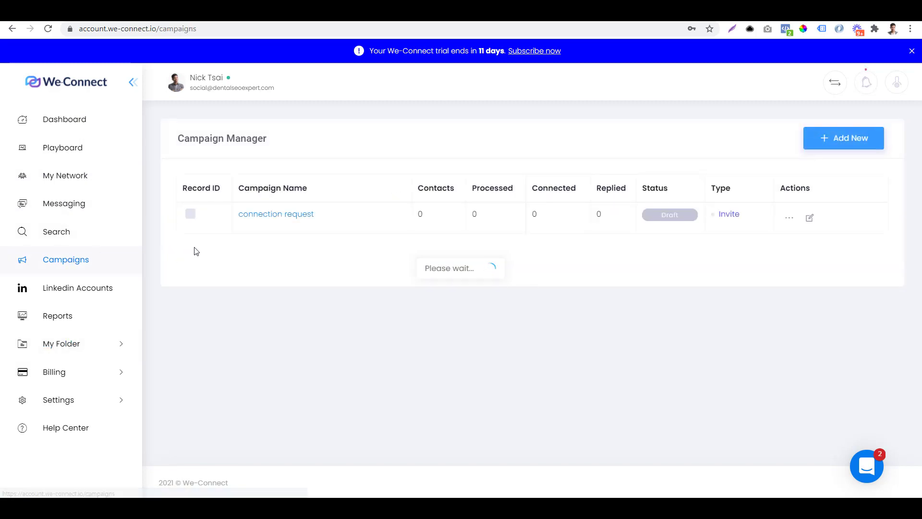
pyautogui.click(836, 138)
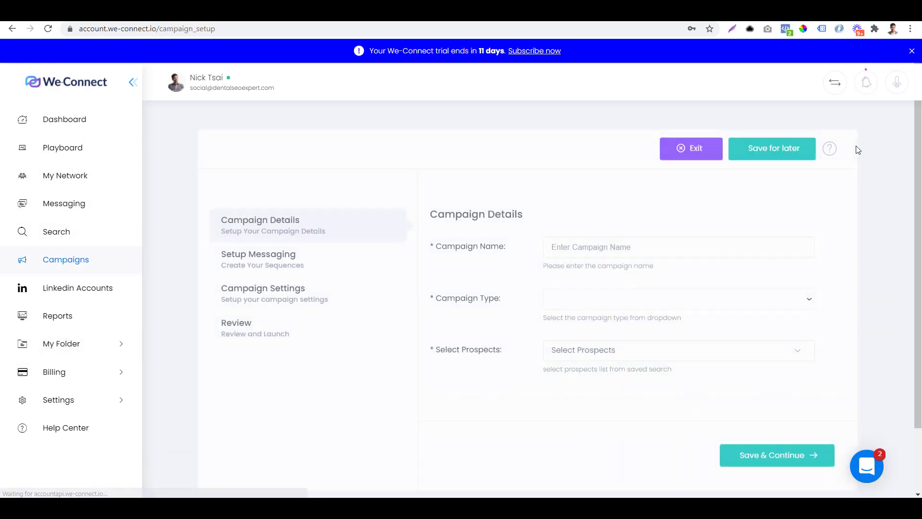
pyautogui.click(647, 243)
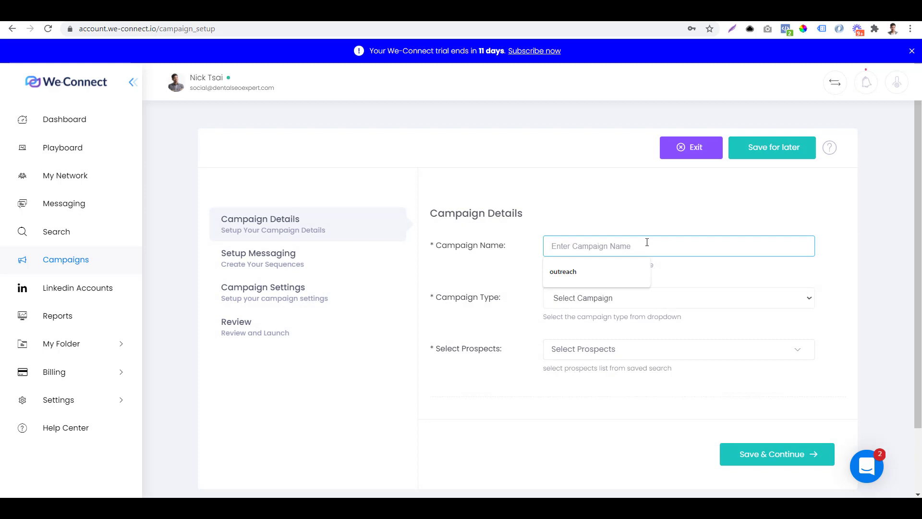
pyautogui.click(565, 284)
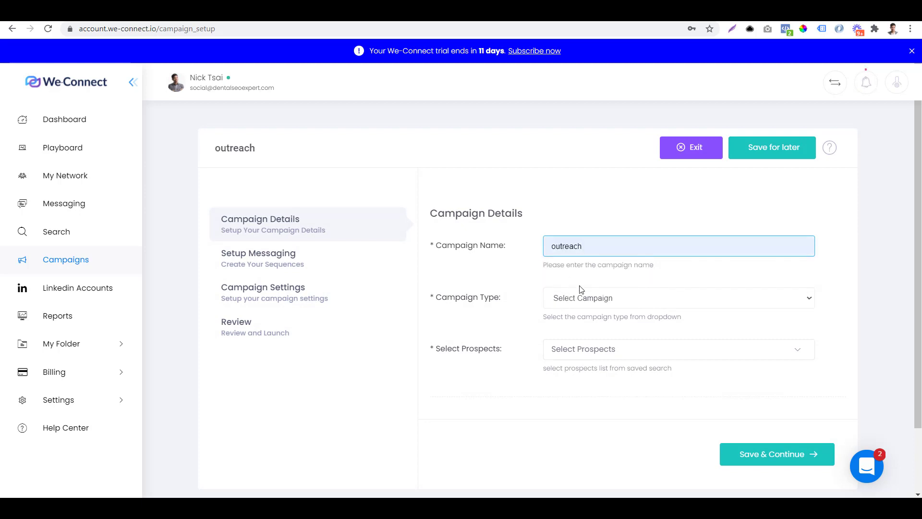
# Set the campaign type to Invite New Connections, choose the "dentist owner 2ed" prospect list, and save the campaign details
pyautogui.click(600, 299)
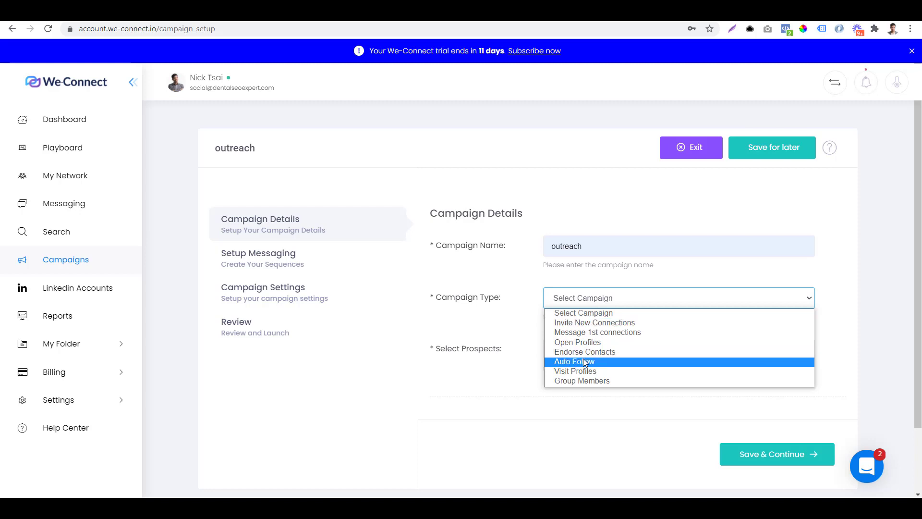
pyautogui.click(619, 327)
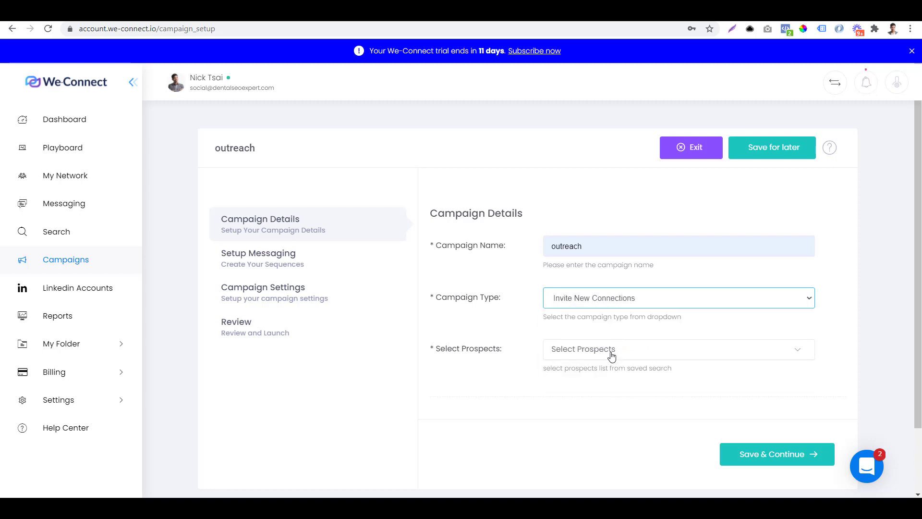
pyautogui.click(611, 352)
pyautogui.click(607, 417)
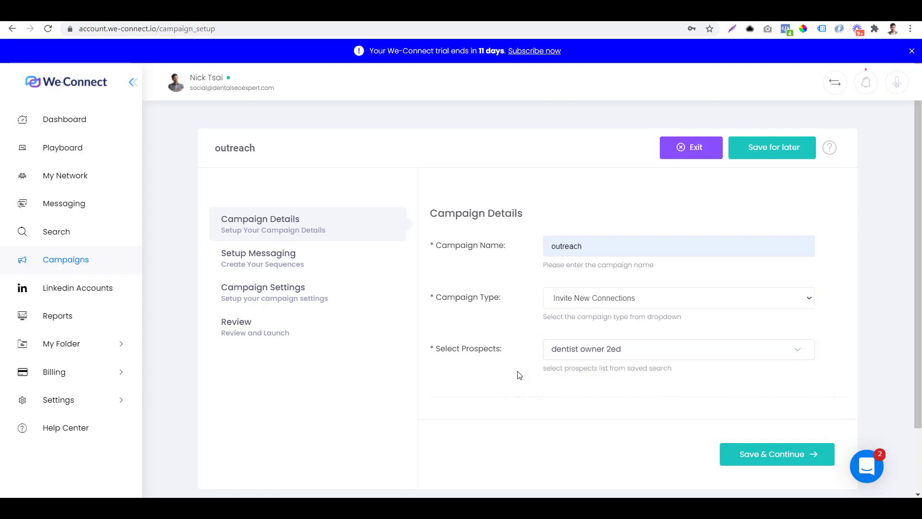
pyautogui.click(767, 454)
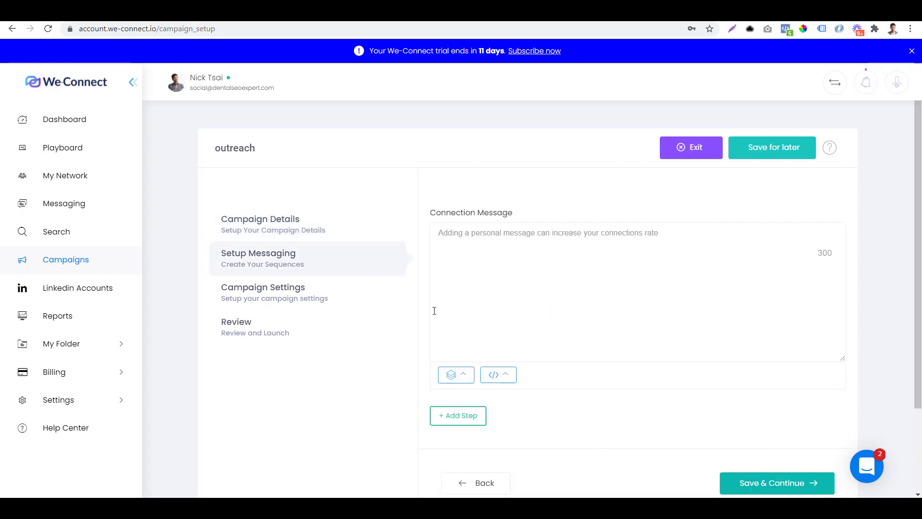
# Add two follow-up steps below the connection message and try to save the messaging sequence
pyautogui.scroll(-2, 625, 312)
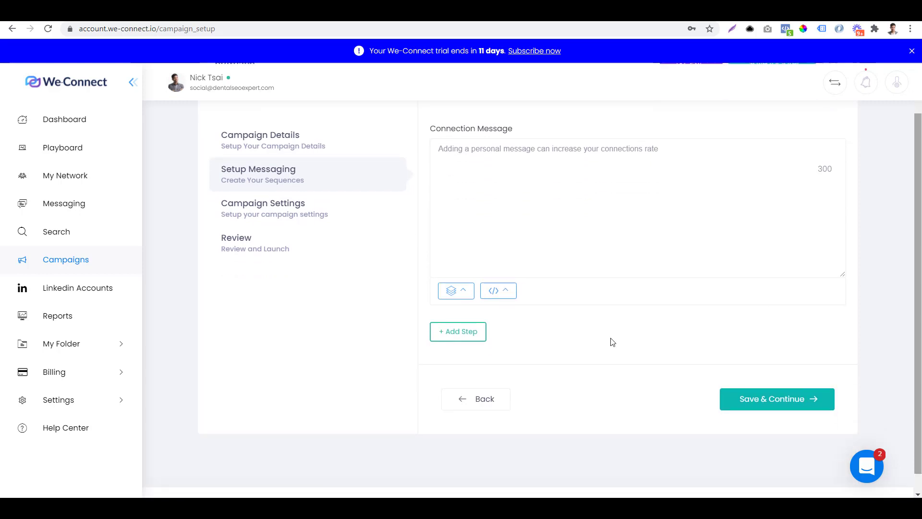
pyautogui.click(444, 337)
pyautogui.scroll(-2, 447, 339)
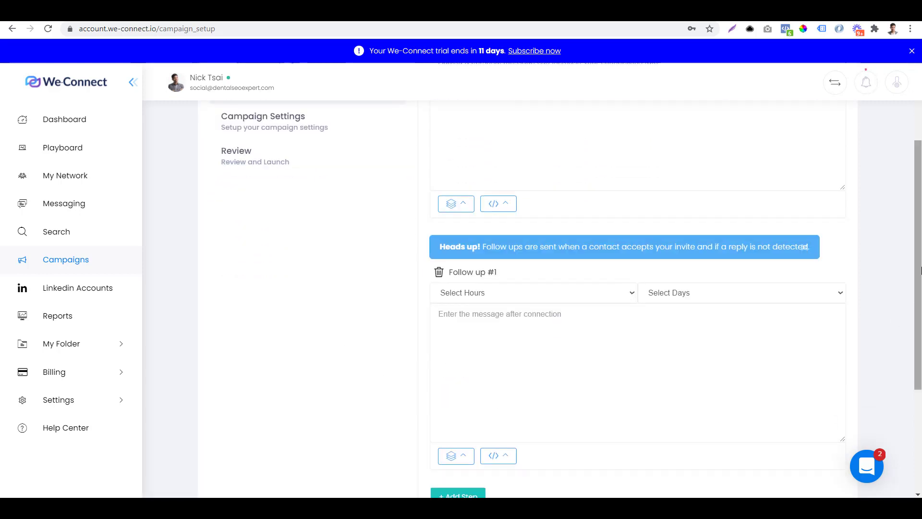
pyautogui.moveTo(919, 274); pyautogui.dragTo(919, 318)
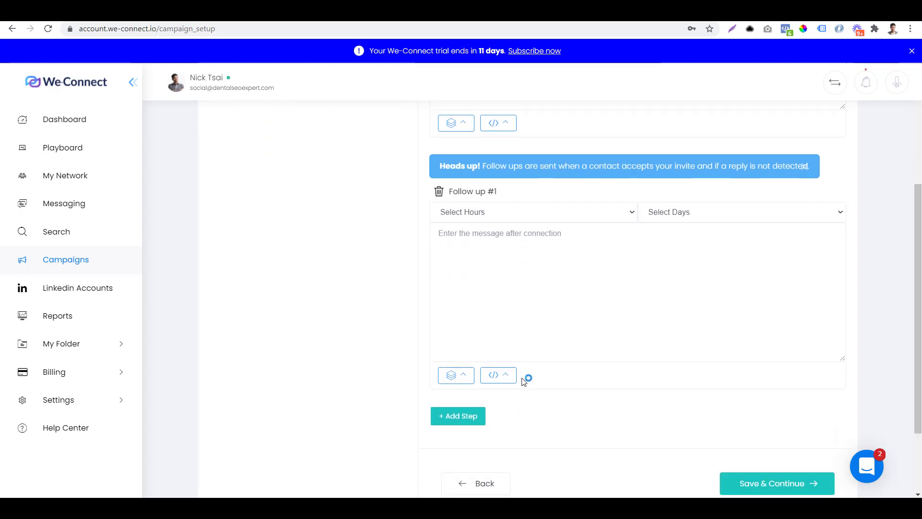
pyautogui.click(456, 416)
pyautogui.scroll(-5, 673, 384)
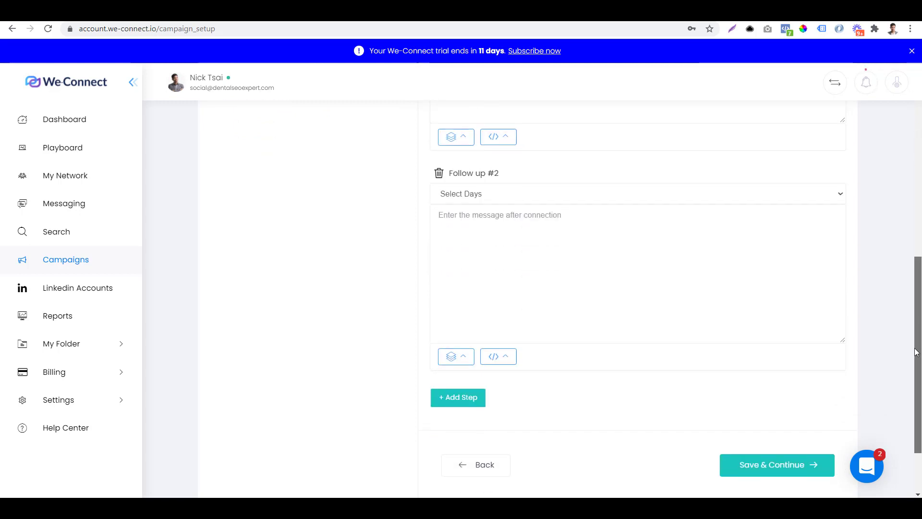
pyautogui.click(782, 455)
# Enter "test" as the text of the connection message and of both follow-up messages
pyautogui.scroll(10, 669, 140)
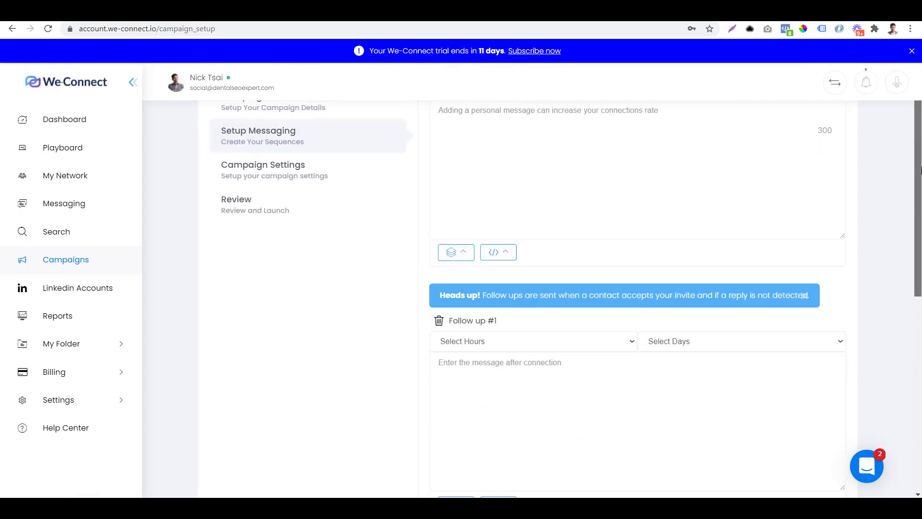
pyautogui.click(577, 164)
pyautogui.write('t')
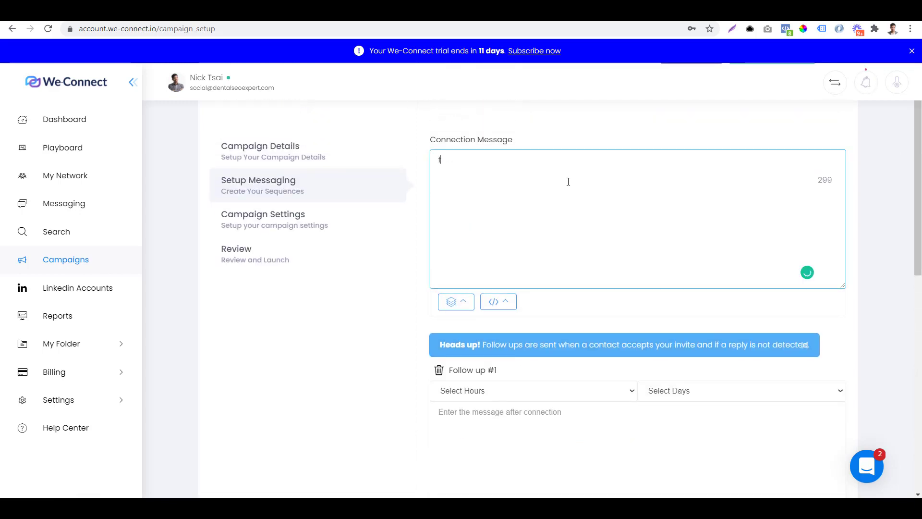
pyautogui.write('est')
pyautogui.click(495, 432)
pyautogui.write('t')
pyautogui.moveTo(917, 210); pyautogui.dragTo(896, 249)
pyautogui.click(670, 262)
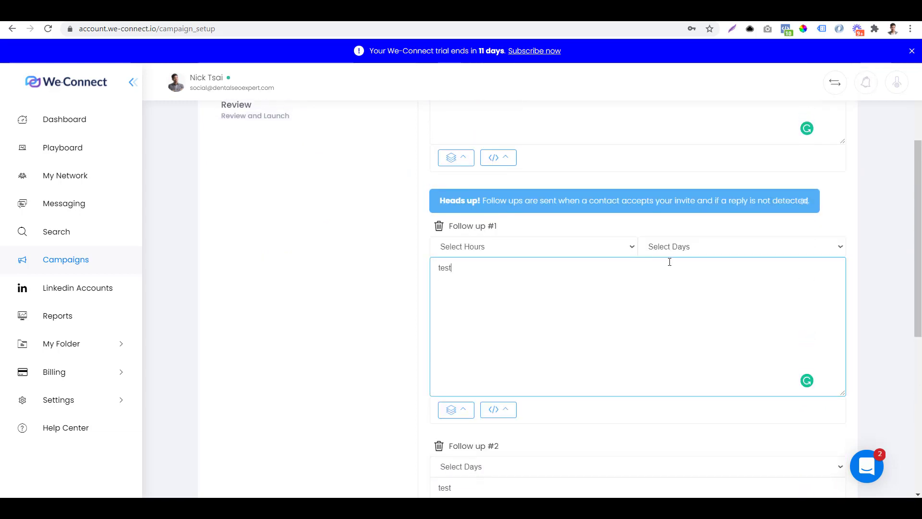
# Schedule follow-up 1 for 1 Day After Connection and follow-up 2 for 1 Day After If No Reply, and save the messaging sequence
pyautogui.click(740, 250)
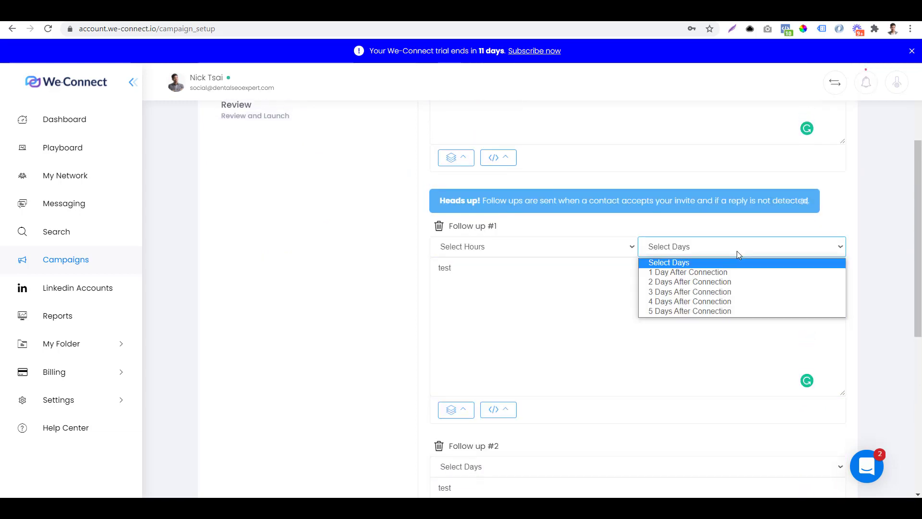
pyautogui.click(716, 273)
pyautogui.scroll(-4, 672, 303)
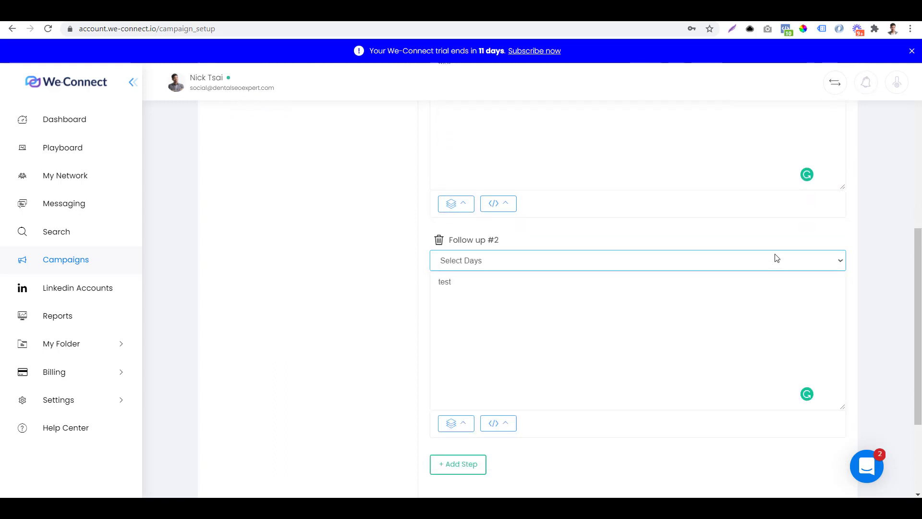
pyautogui.click(780, 260)
pyautogui.click(685, 289)
pyautogui.scroll(-2, 769, 432)
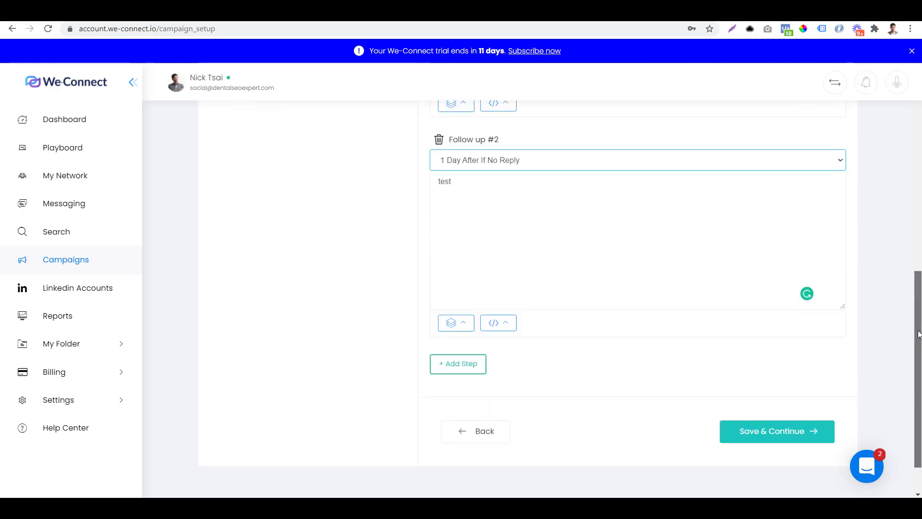
pyautogui.click(772, 432)
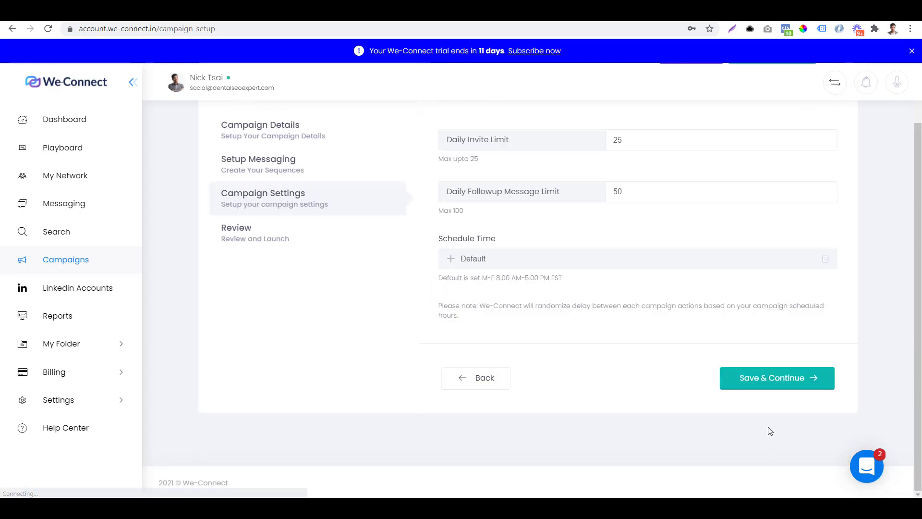
# Accept the default daily limits of 25 invites and 50 follow-up messages with the default schedule, and send the campaign
pyautogui.scroll(2, 921, 180)
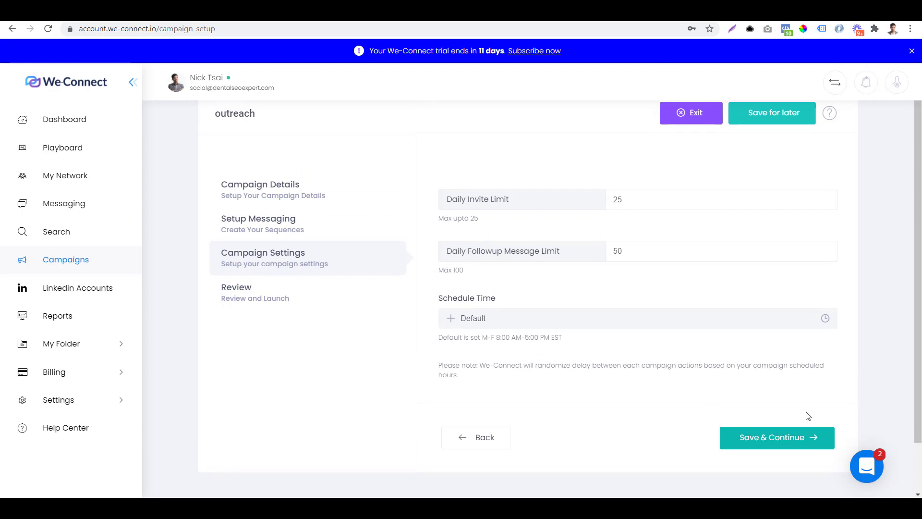
pyautogui.click(790, 441)
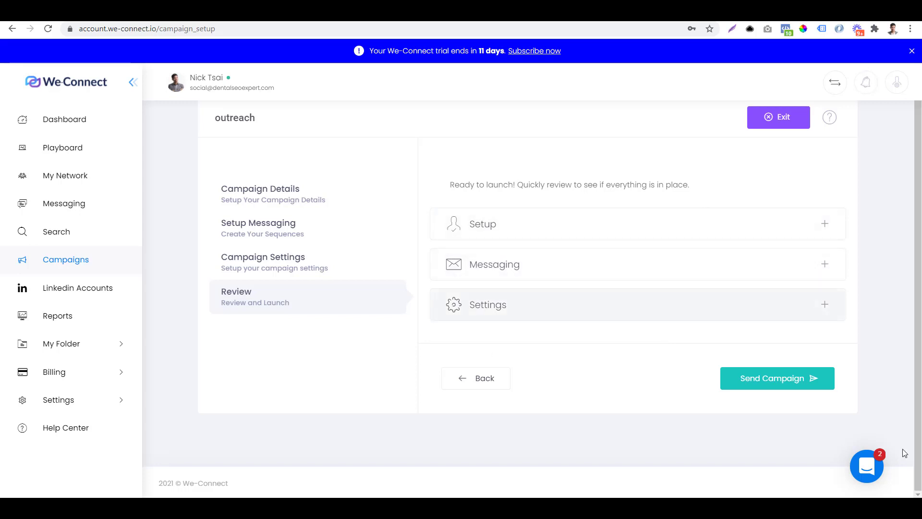
pyautogui.click(774, 386)
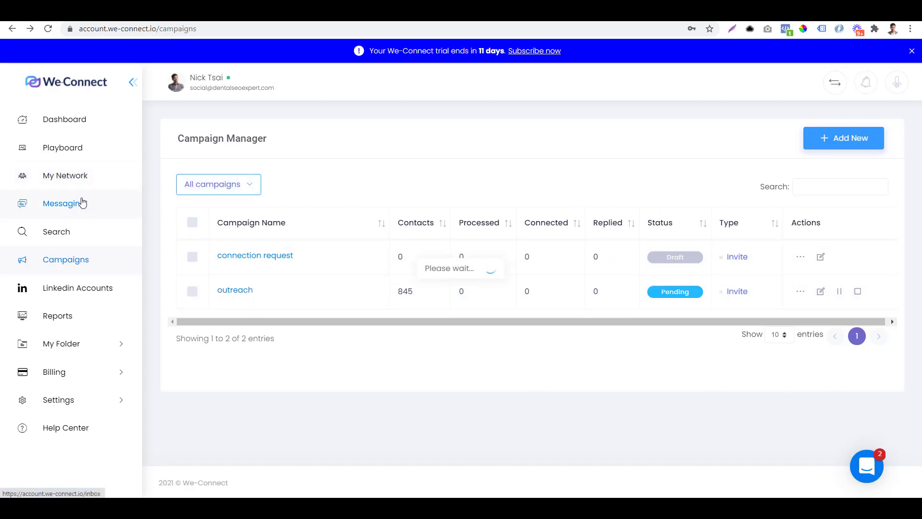
# Open the messaging inbox to view the LinkedIn conversations
pyautogui.click(86, 204)
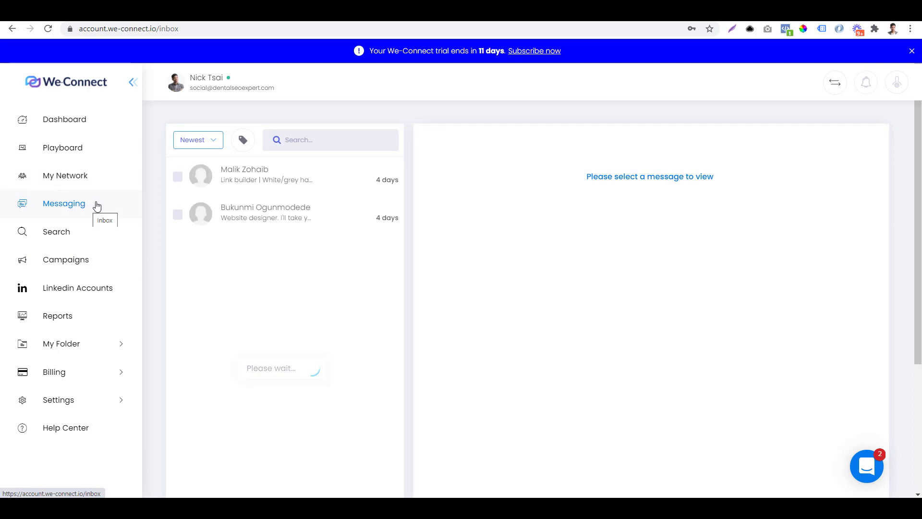